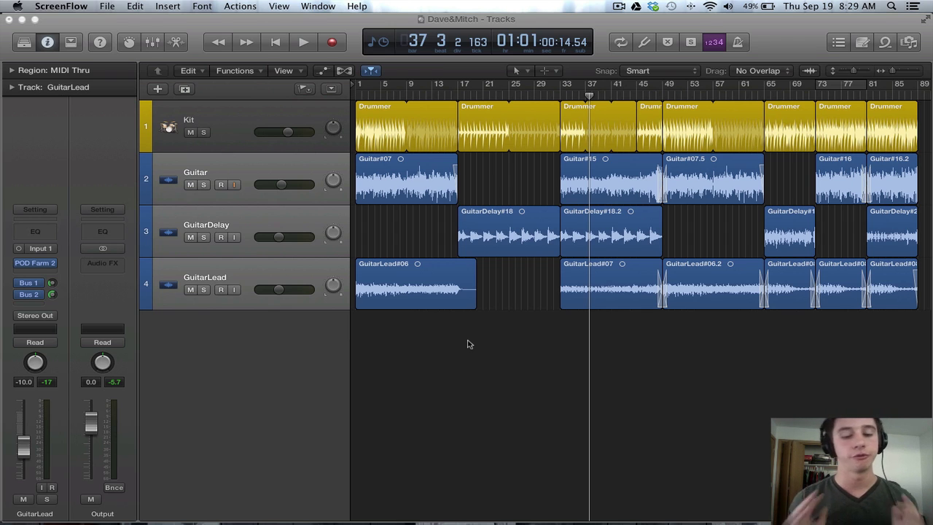
Browse the saved project templates, close the chooser unused, and open the Apple Loops browser.
{"action": "key", "text": "super+shift+2"}
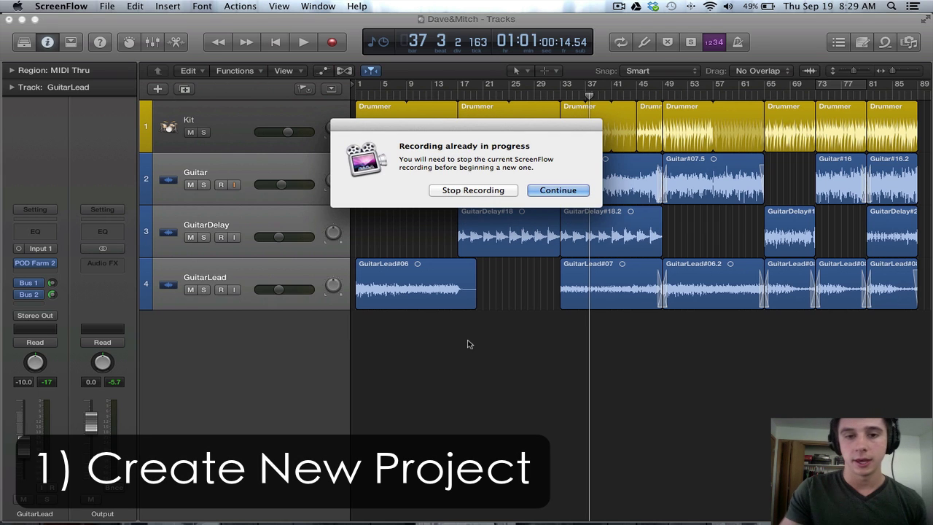
{"action": "left_click", "coordinate": [541, 191]}
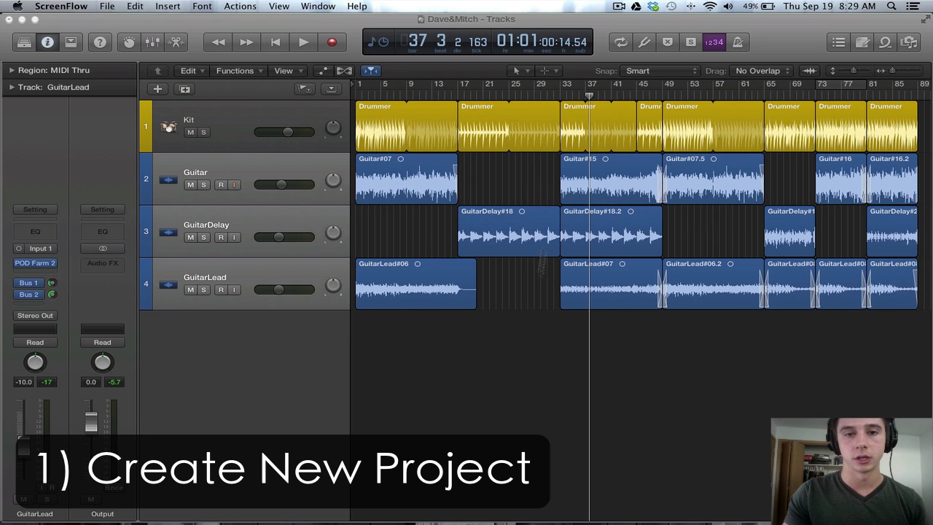
{"action": "key", "text": "super+n"}
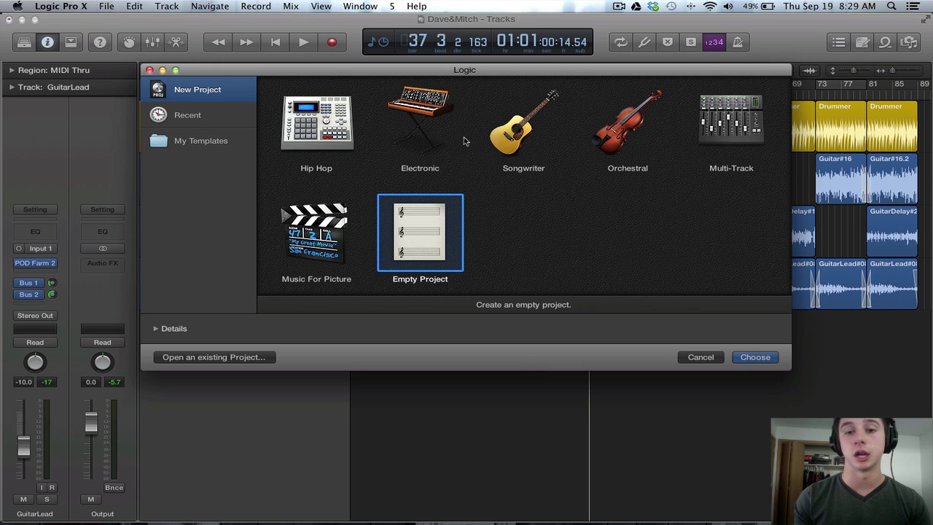
{"action": "left_click", "coordinate": [227, 139]}
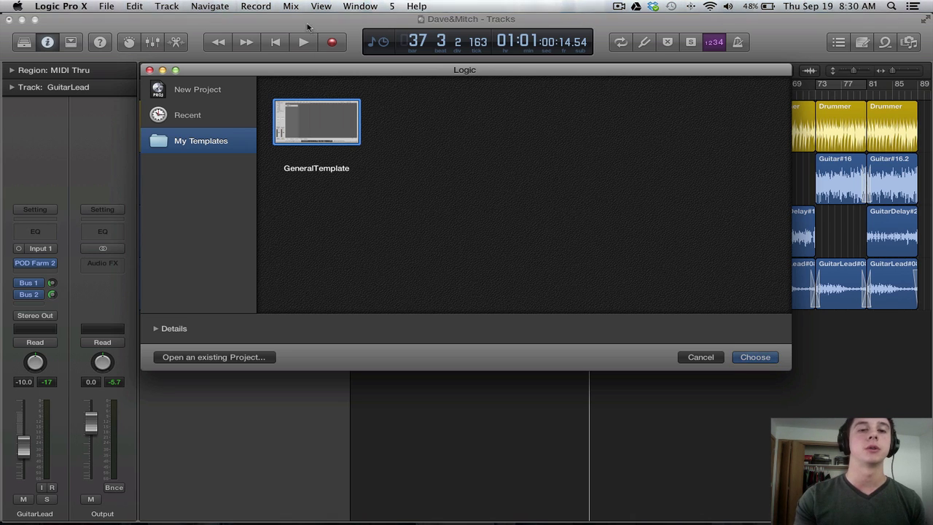
{"action": "mouse_move", "coordinate": [338, 77]}
{"action": "left_mouse_down"}
{"action": "mouse_move", "coordinate": [332, 65]}
{"action": "mouse_move", "coordinate": [339, 87]}
{"action": "mouse_move", "coordinate": [345, 76]}
{"action": "left_mouse_up"}
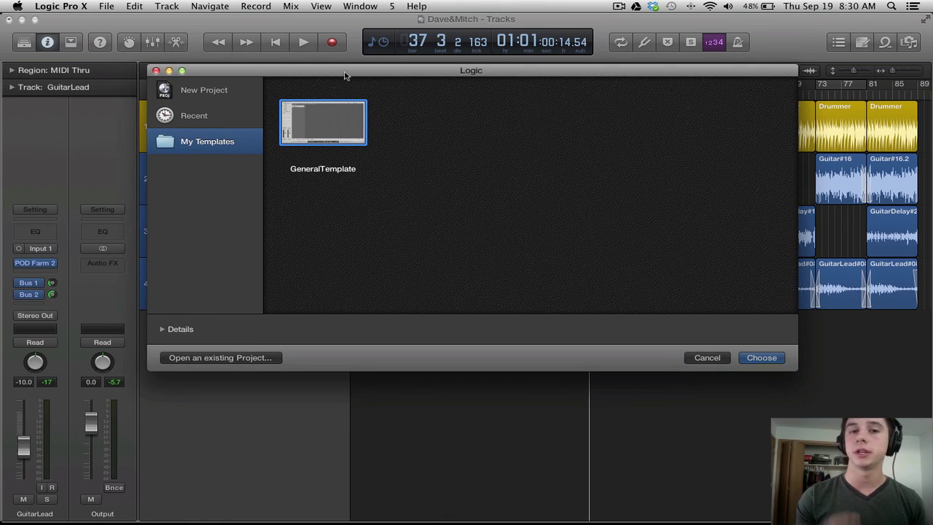
{"action": "left_click", "coordinate": [155, 71]}
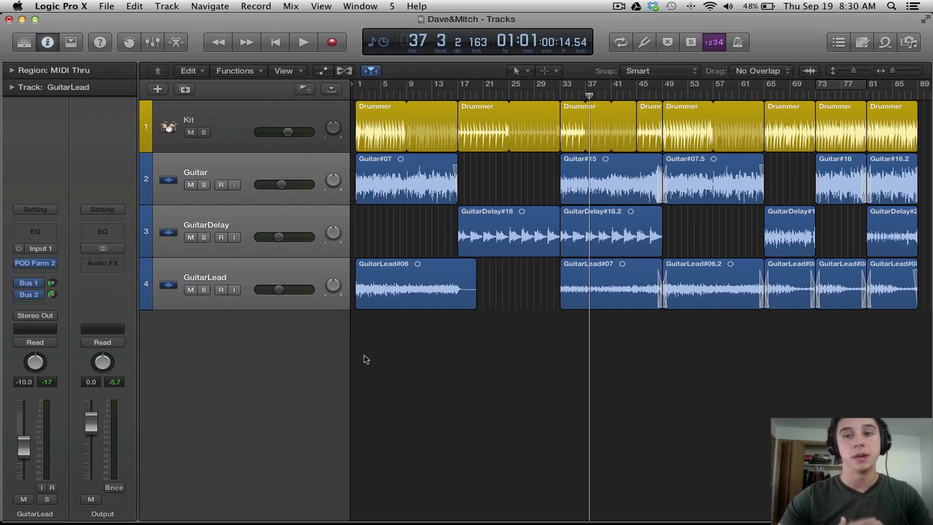
{"action": "left_click", "coordinate": [886, 47]}
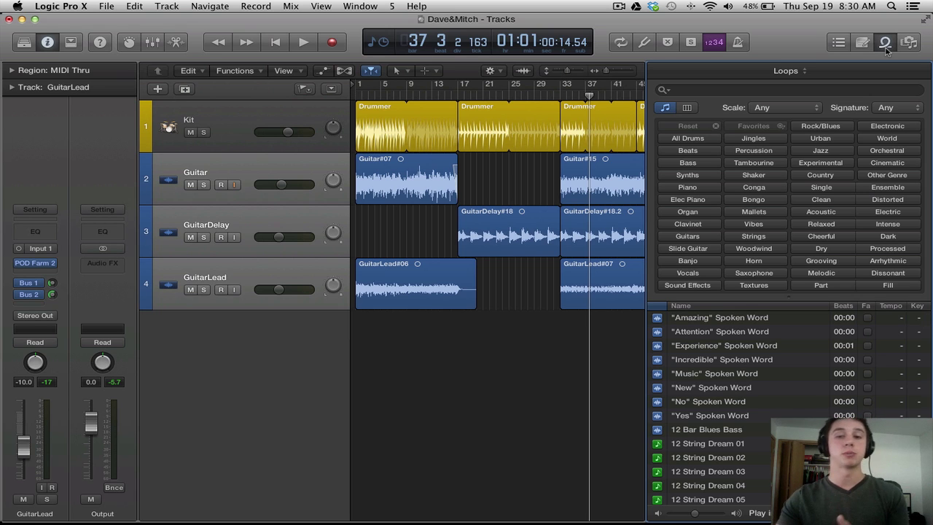
Hide the Loops browser so the four Dave&Mitch tracks show at full width.
{"action": "left_click", "coordinate": [886, 47]}
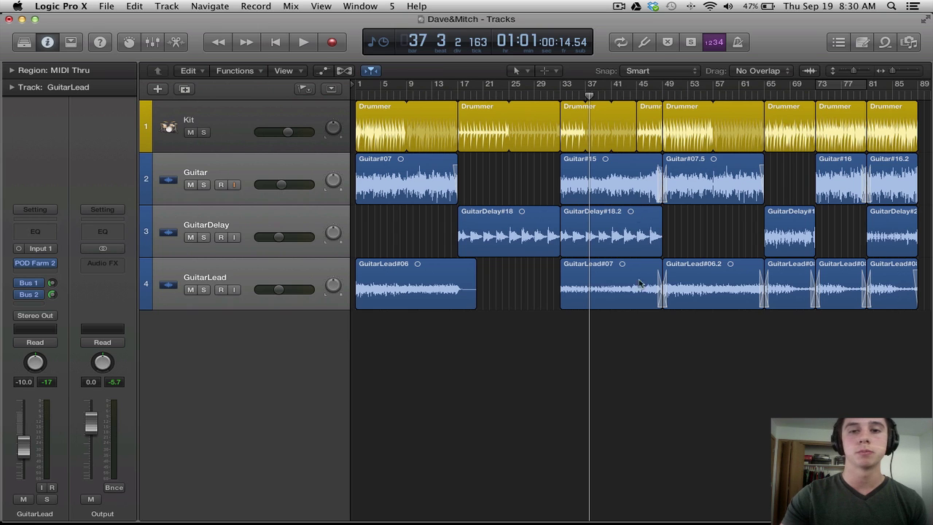
Play the Dave&Mitch song from bar 30 and stop at bar 34.
{"action": "left_click", "coordinate": [541, 97]}
{"action": "key", "text": "space"}
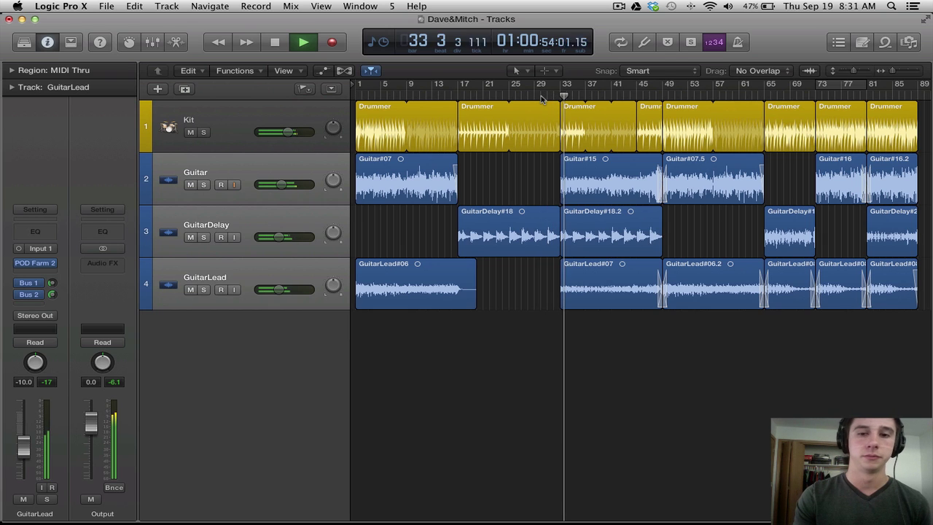
{"action": "key", "text": "space"}
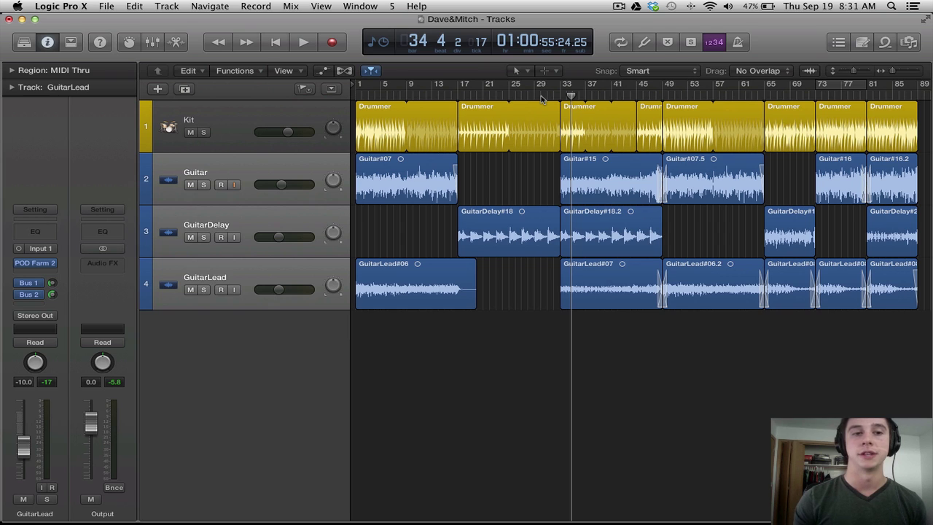
Select the Kit track along with its eight Drummer regions.
{"action": "left_click", "coordinate": [324, 115]}
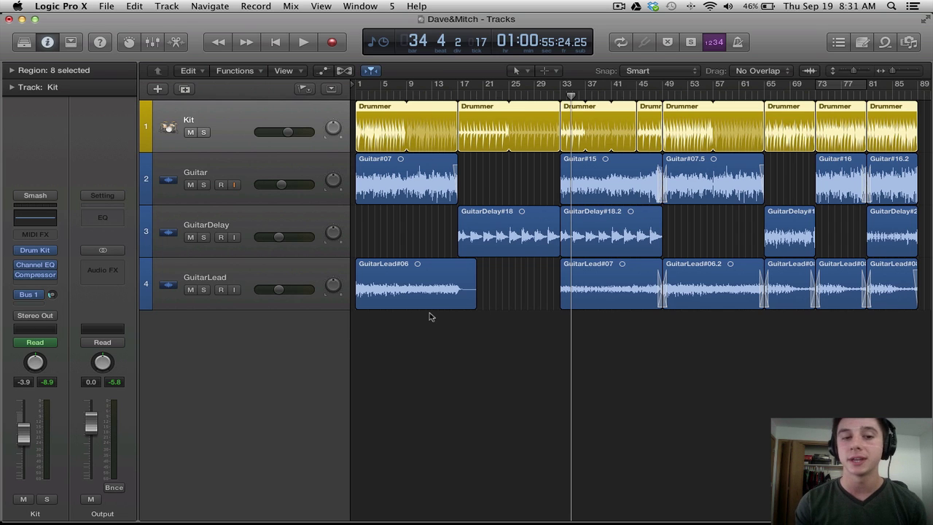
Select the GuitarLead, GuitarDelay, then Kit tracks, and show the Mixer with every channel strip.
{"action": "left_click", "coordinate": [267, 274]}
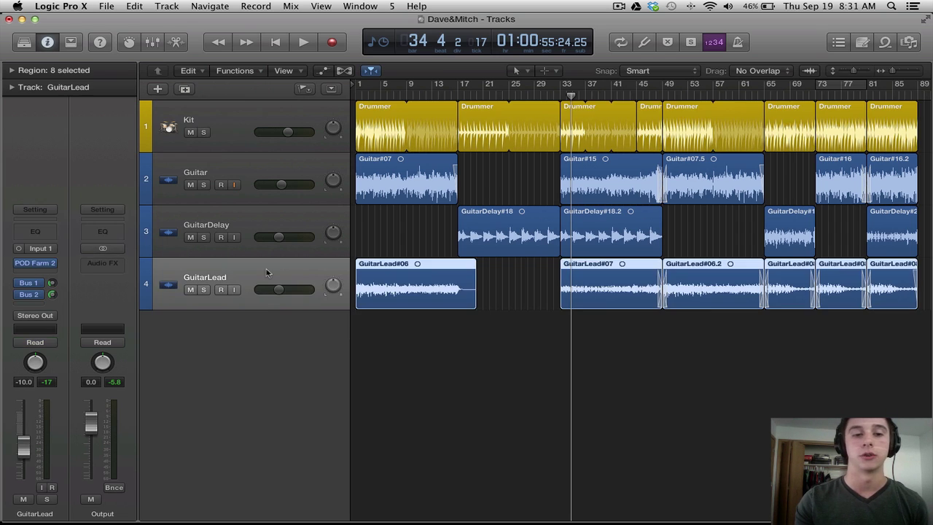
{"action": "left_click", "coordinate": [253, 223]}
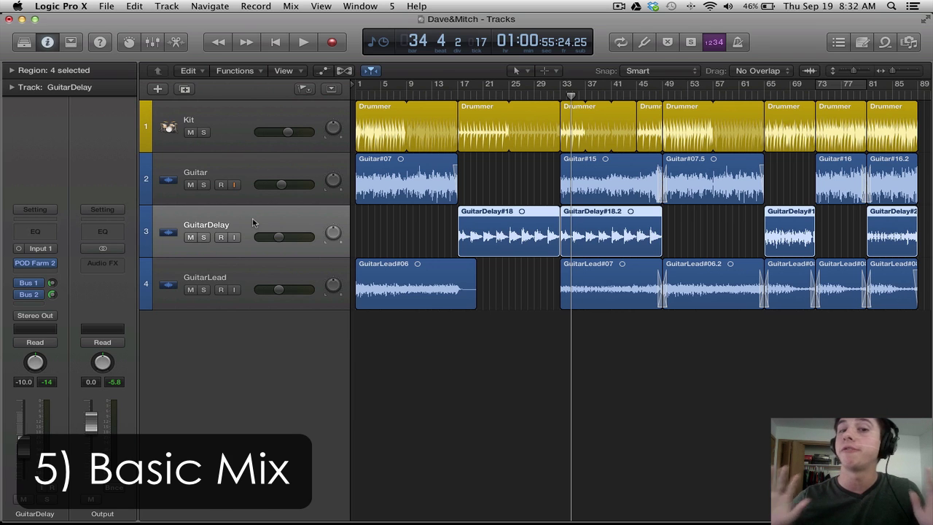
{"action": "left_click", "coordinate": [233, 133]}
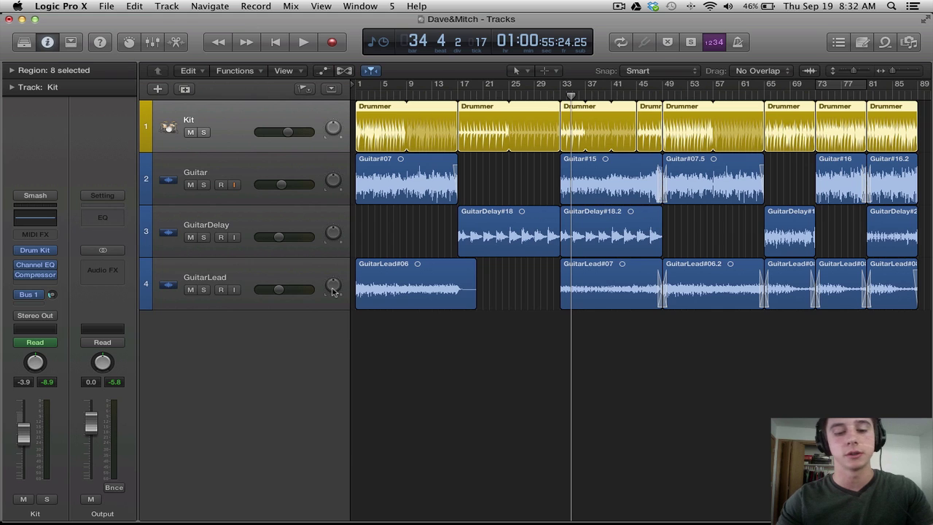
{"action": "key", "text": "x"}
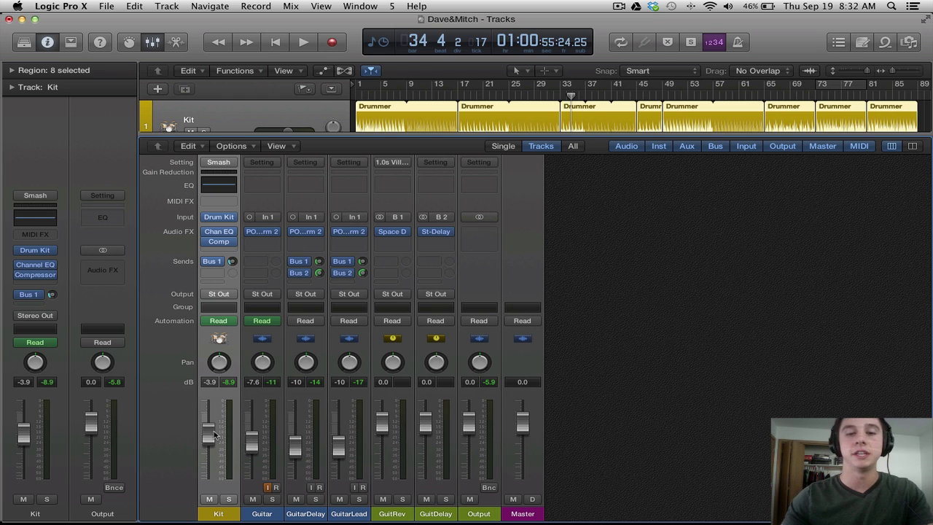
Close the Mixer, clear the Drummer region selection, and select all the GuitarLead regions.
{"action": "key", "text": "x"}
{"action": "left_click", "coordinate": [408, 418]}
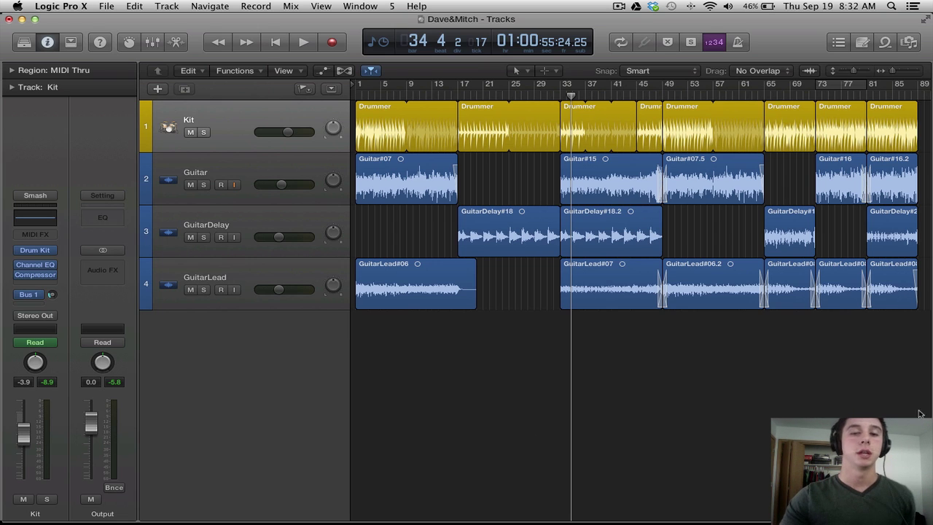
{"action": "left_click_drag", "start_coordinate": [887, 355], "coordinate": [396, 177]}
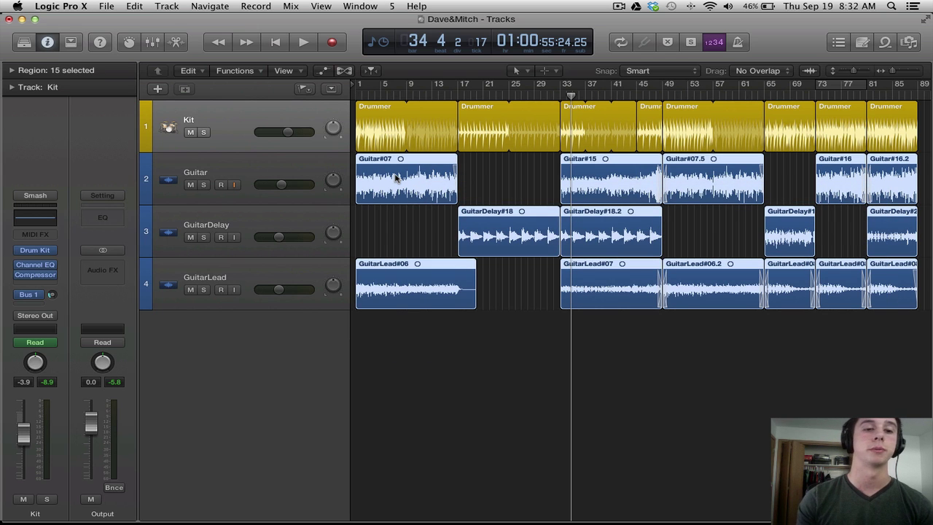
{"action": "left_click", "coordinate": [556, 377]}
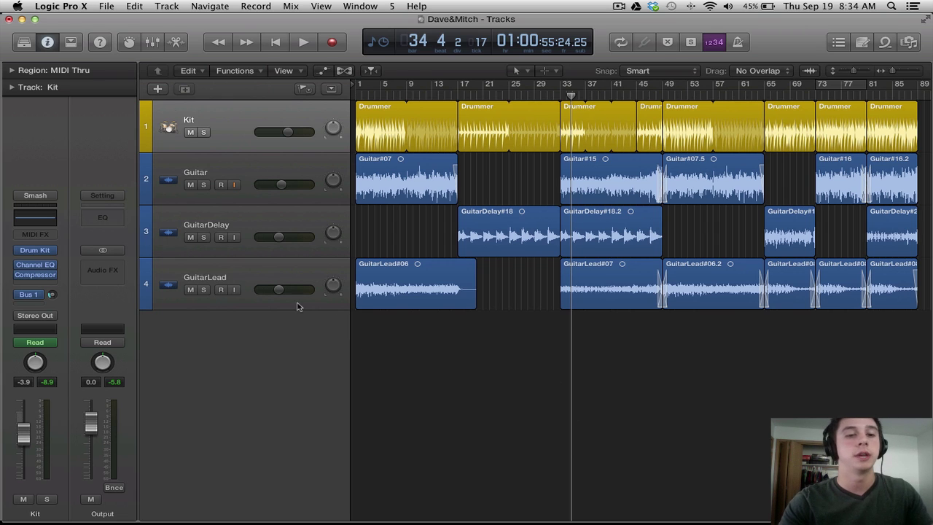
Assign a red track colour to Guitar, GuitarDelay and GuitarLead, then select their regions.
{"action": "left_click", "coordinate": [250, 279]}
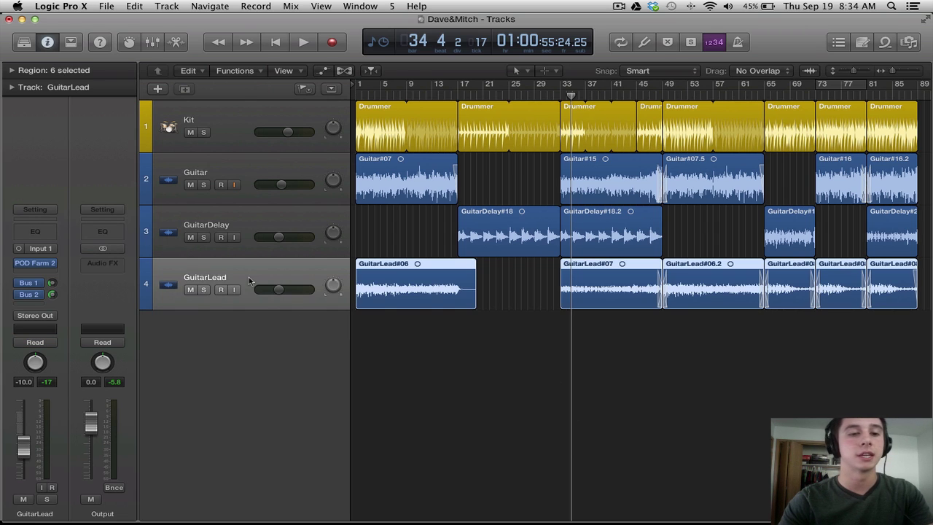
{"action": "left_click", "coordinate": [255, 219], "text": "shift"}
{"action": "left_click", "coordinate": [243, 171], "text": "shift"}
{"action": "right_click", "coordinate": [242, 171]}
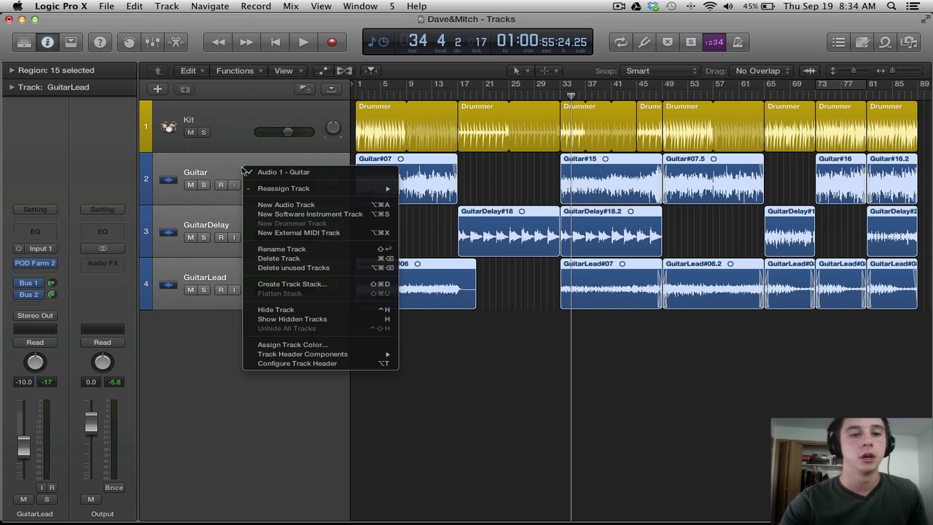
{"action": "left_click", "coordinate": [306, 347]}
{"action": "left_click", "coordinate": [415, 111]}
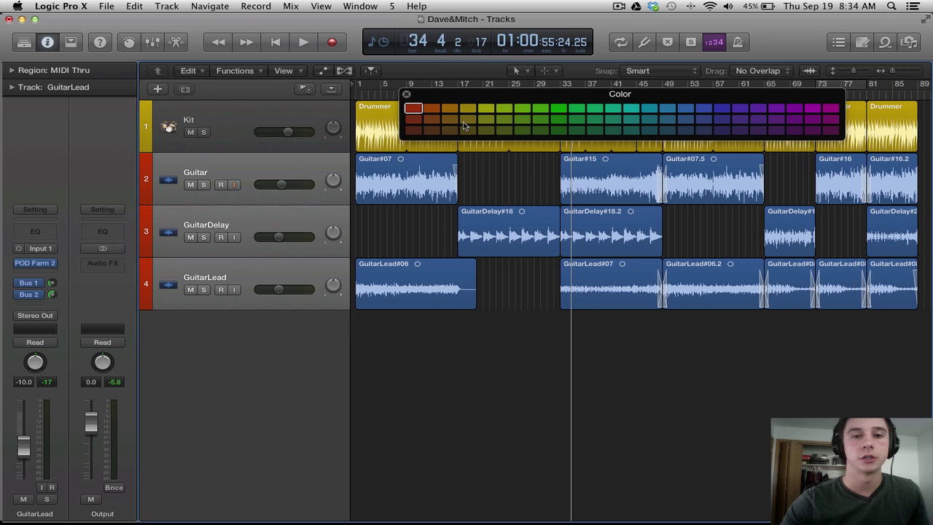
{"action": "left_click", "coordinate": [405, 96]}
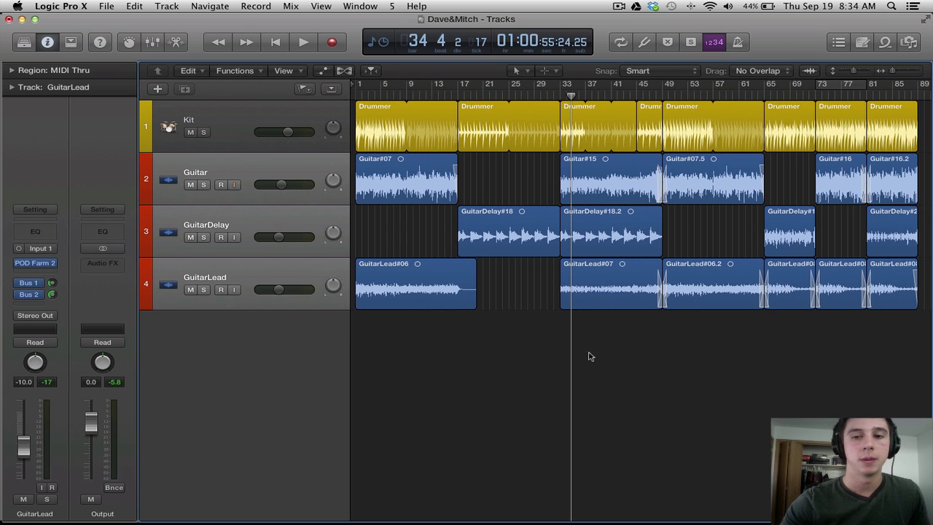
{"action": "left_click_drag", "start_coordinate": [884, 350], "coordinate": [416, 183]}
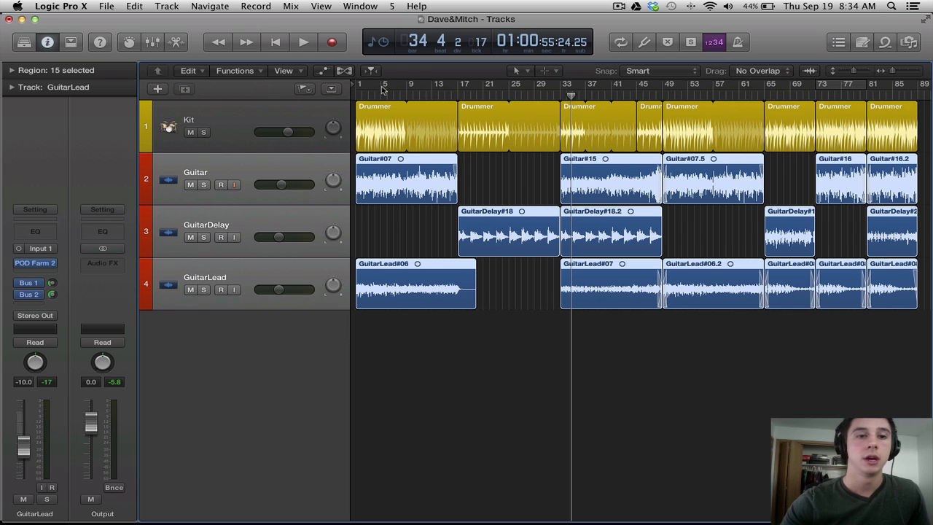
Apply Functions > Color Regions by Track Color to turn the guitar regions red, then deselect.
{"action": "left_click", "coordinate": [251, 72]}
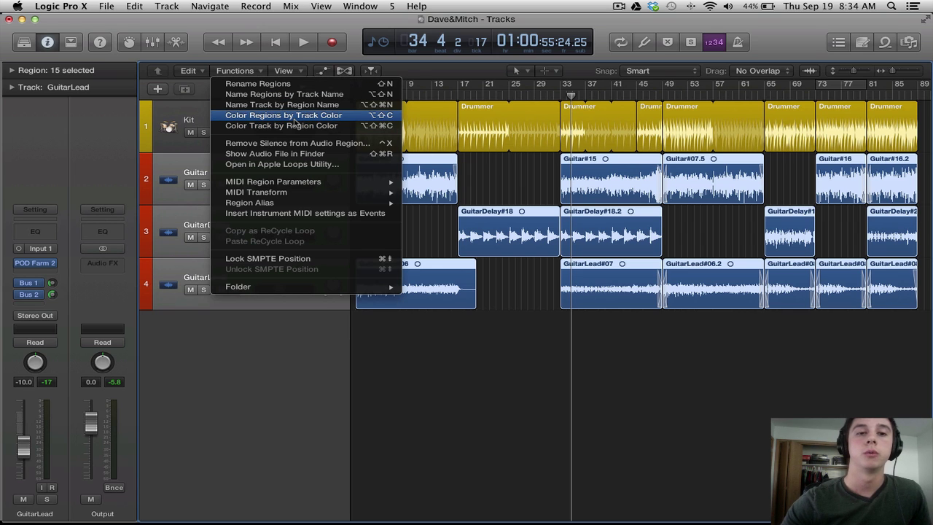
{"action": "left_click", "coordinate": [296, 118]}
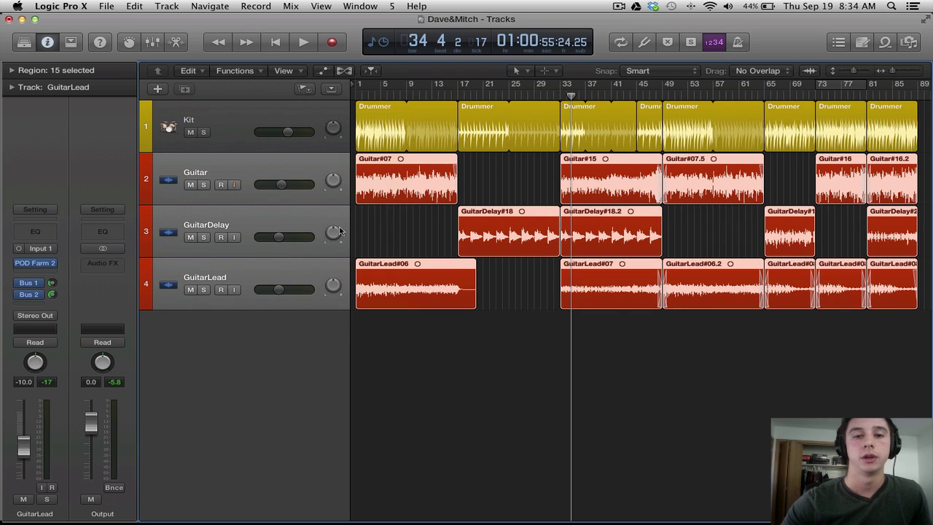
{"action": "left_click", "coordinate": [551, 356]}
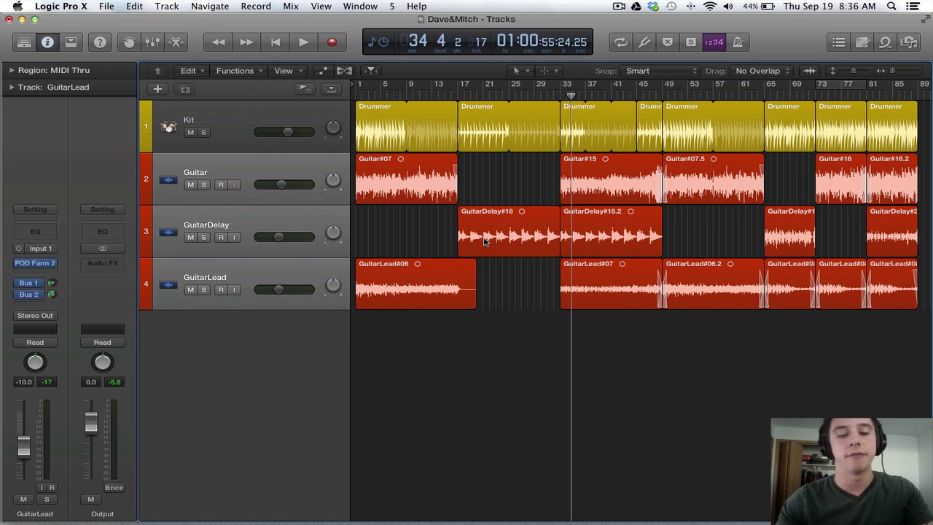
Show the Mixer, select the Output strip, and play briefly to check peaks near -5 dB.
{"action": "key", "text": "x"}
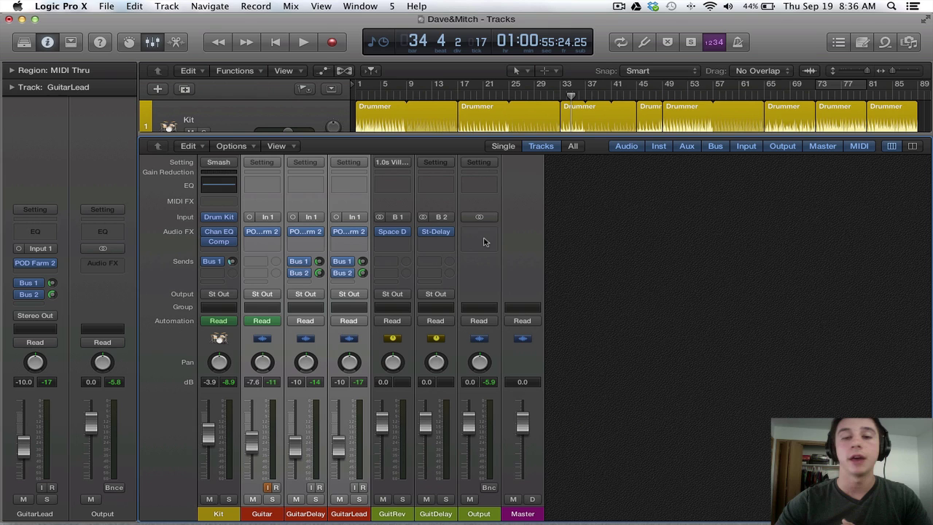
{"action": "left_click", "coordinate": [492, 514]}
{"action": "key", "text": "space"}
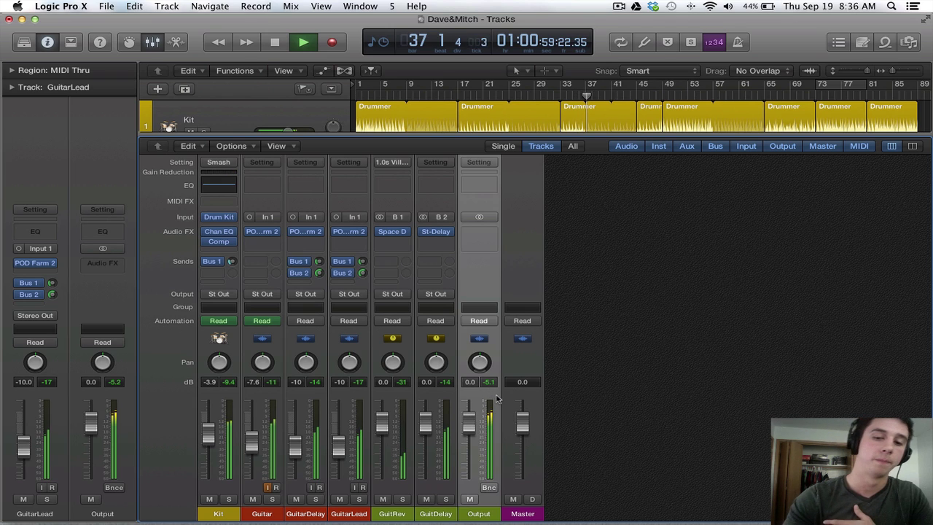
{"action": "key", "text": "space"}
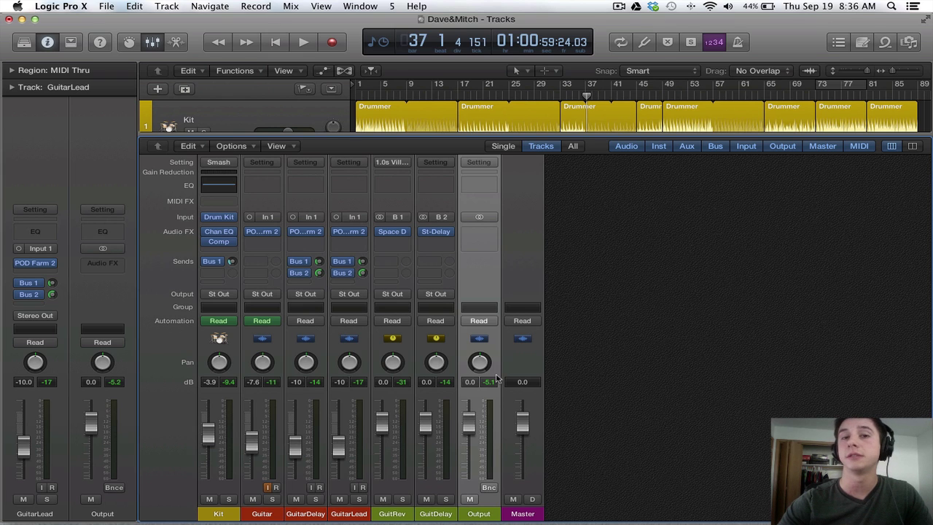
Hide the Mixer to reveal the four-track arrangement with its red guitar regions.
{"action": "key", "text": "x"}
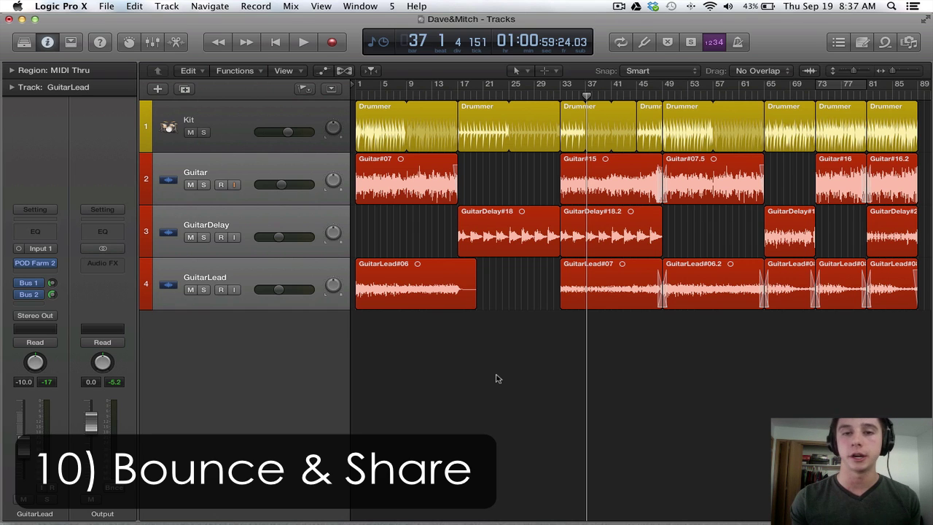
{"action": "key", "text": "super+b"}
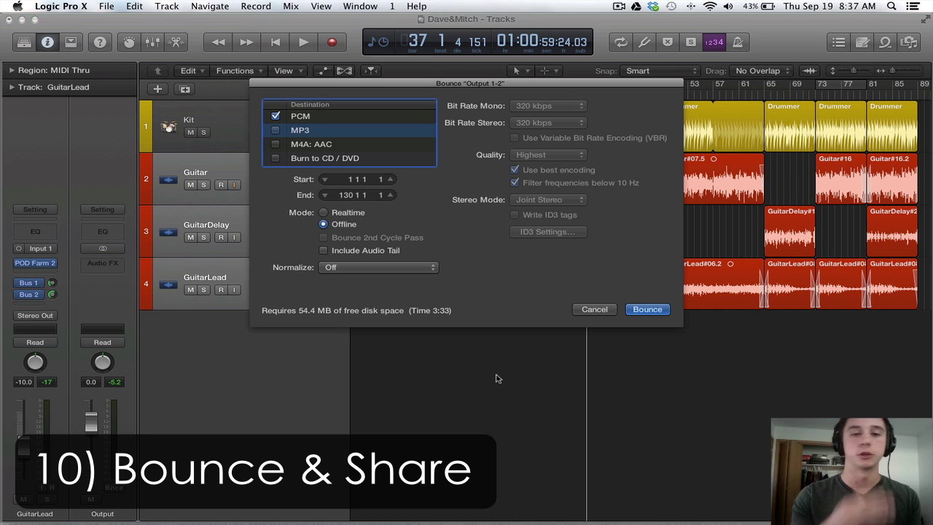
{"action": "left_click", "coordinate": [364, 121]}
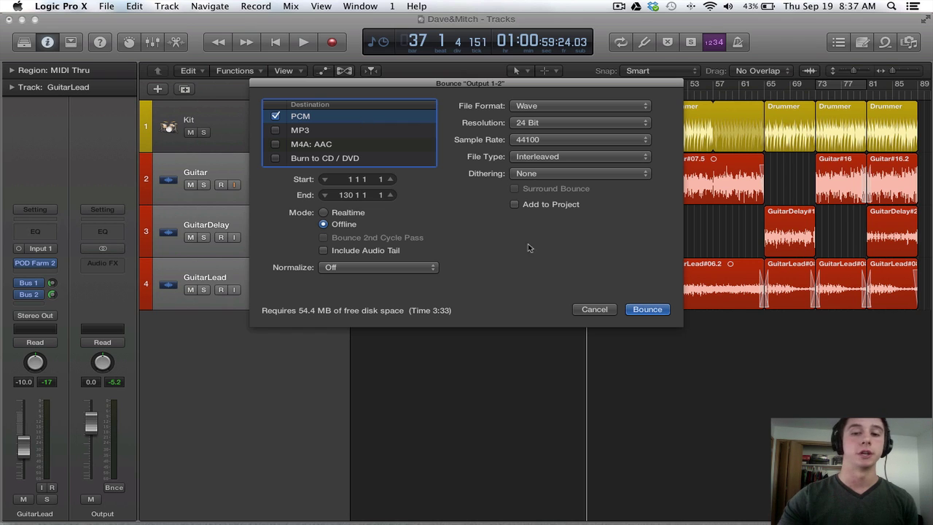
{"action": "left_click", "coordinate": [594, 310]}
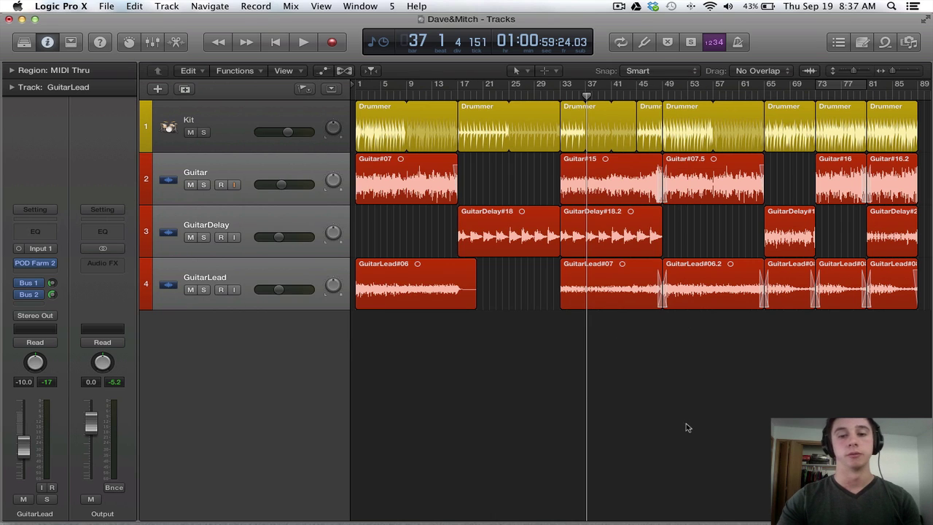